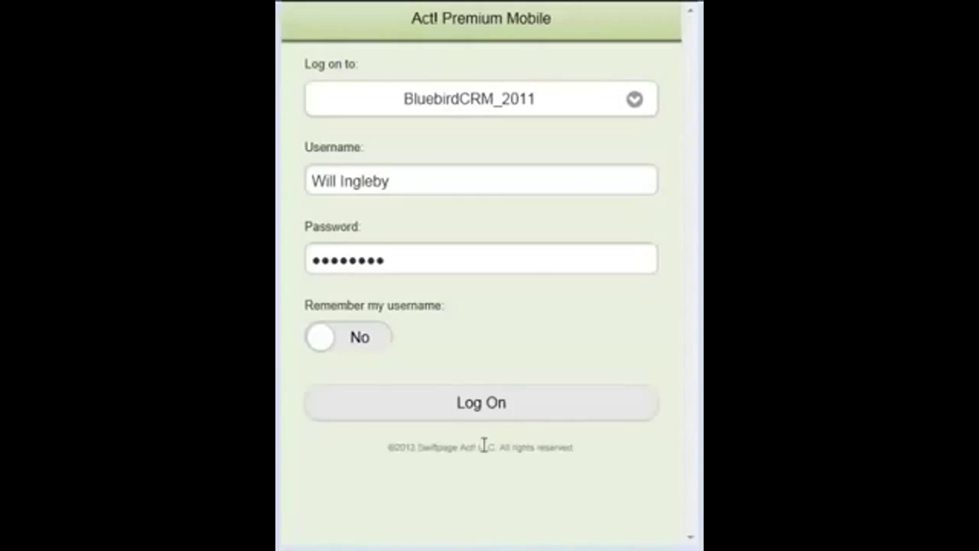
- Sign in to Act! Premium Mobile and reach the home page
click(490, 411)
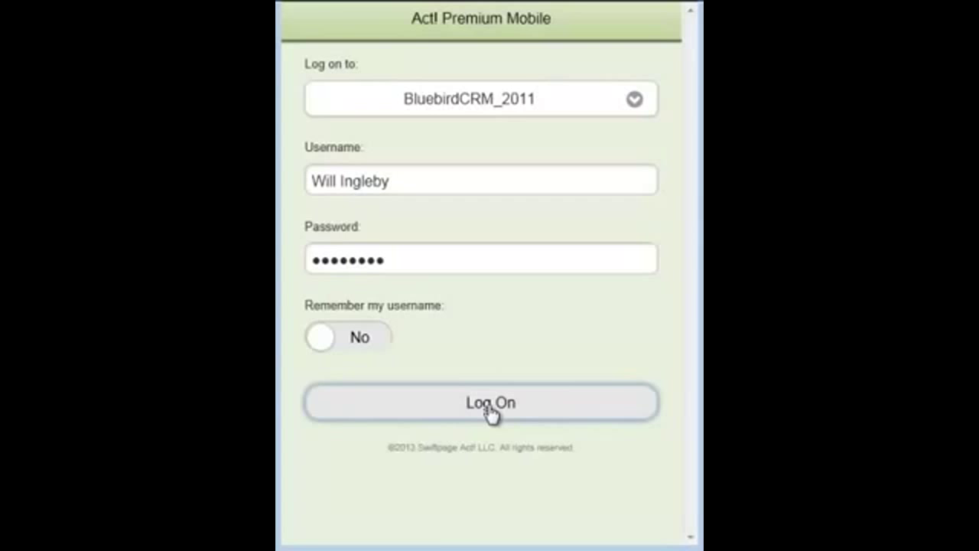
click(490, 413)
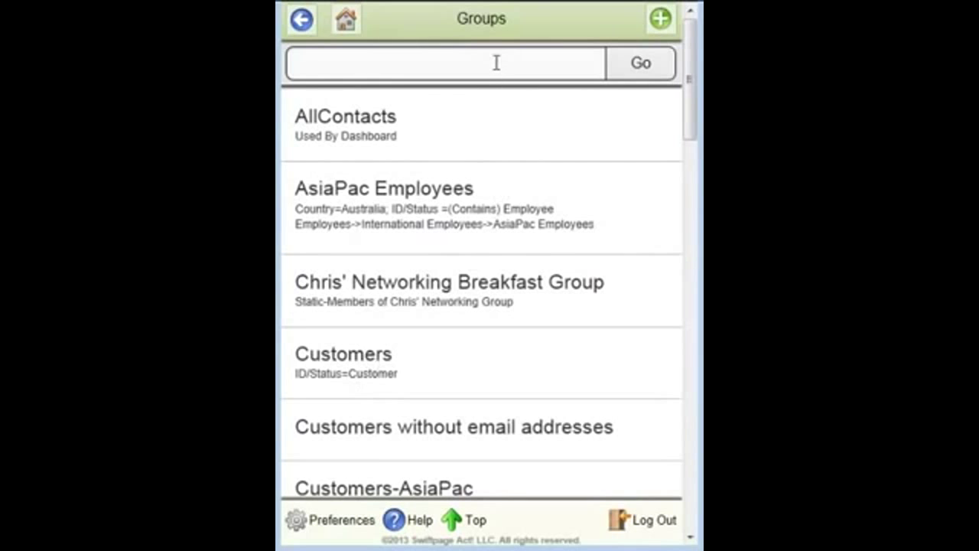
drag(689, 117, 687, 114)
- Search the groups list for 'Hot' and open the Hot Deals group
click(515, 68)
text(Hot)
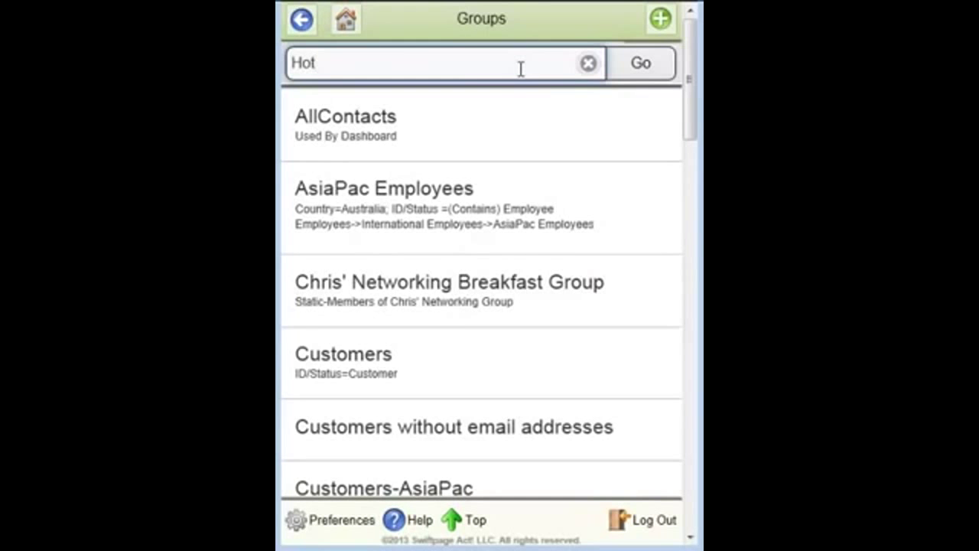
click(646, 67)
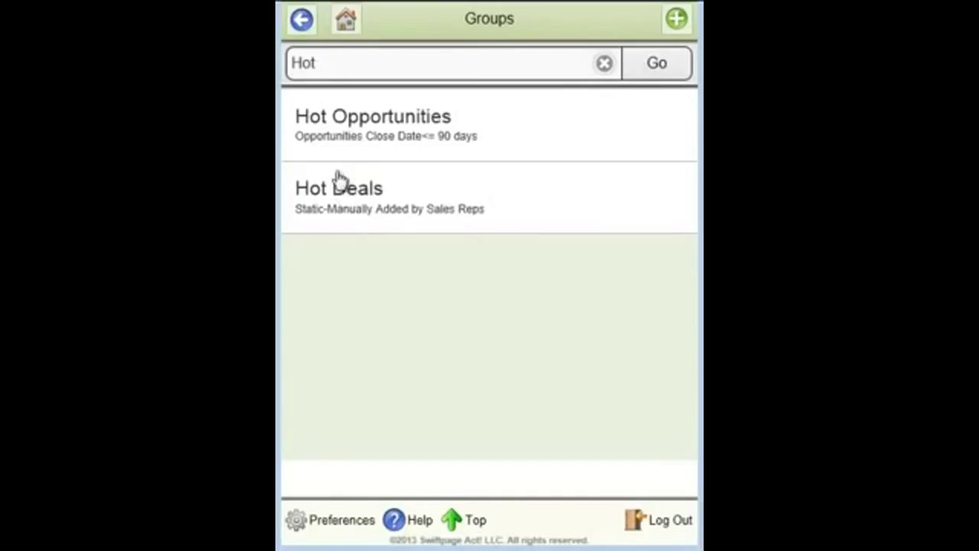
click(336, 192)
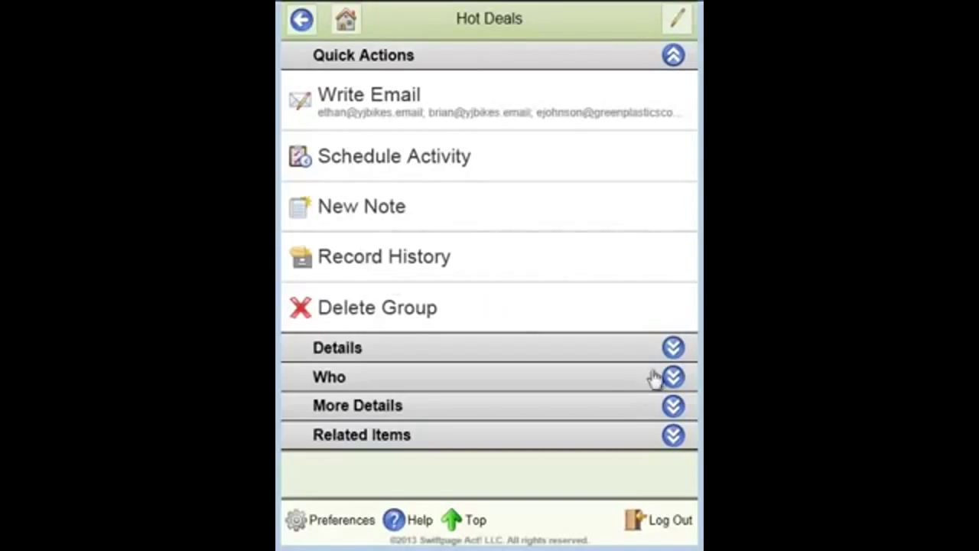
- Expand the Hot Deals Details, Who, More Details and Related Items sections
click(673, 352)
scroll(651, 360, down, 1)
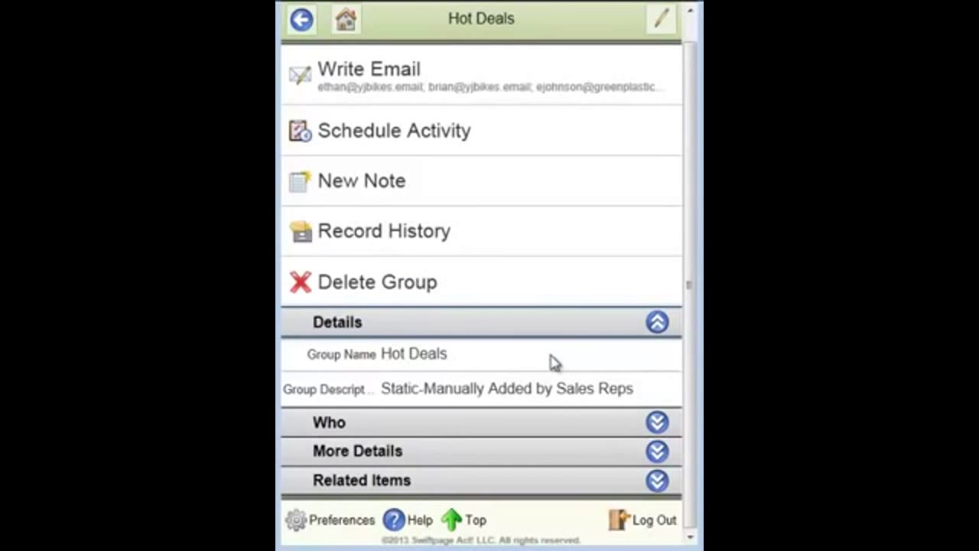
click(656, 324)
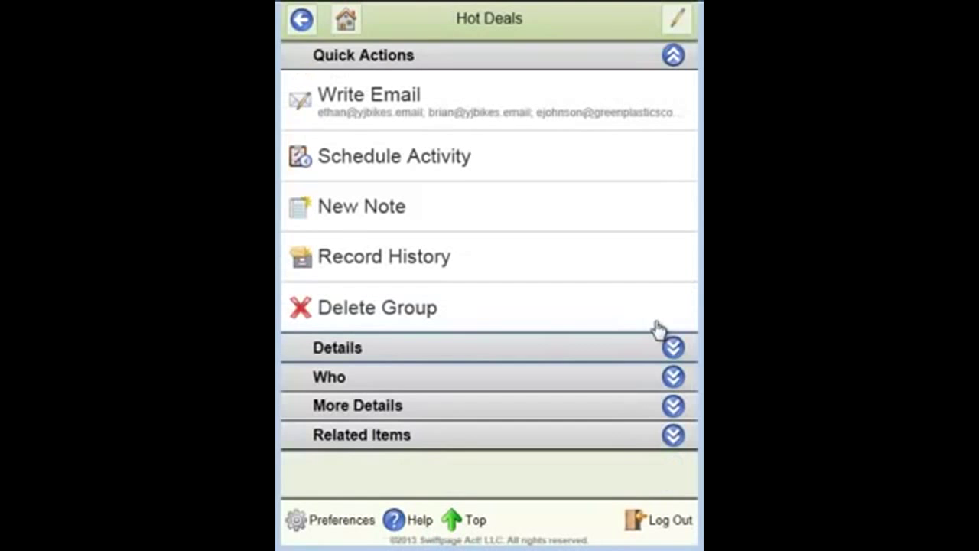
click(672, 376)
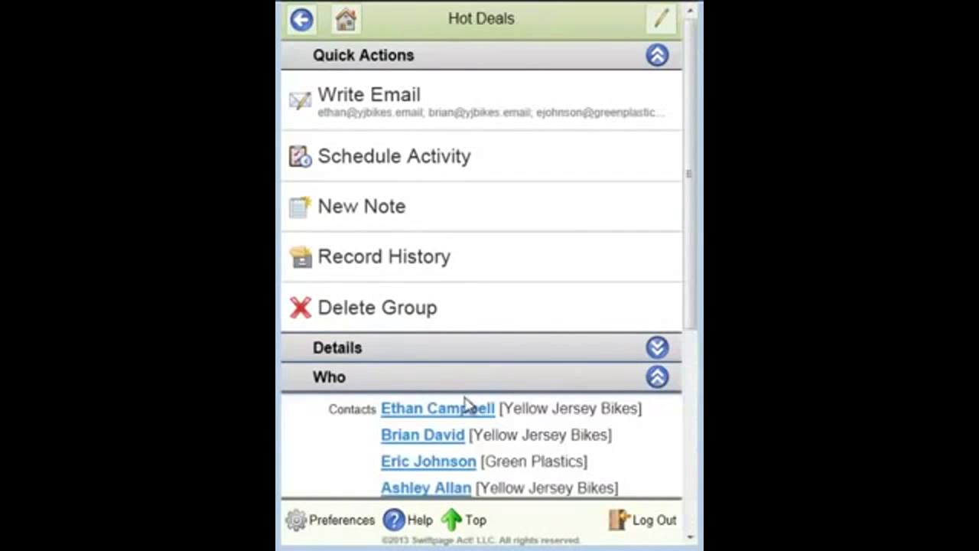
scroll(468, 405, down, 5)
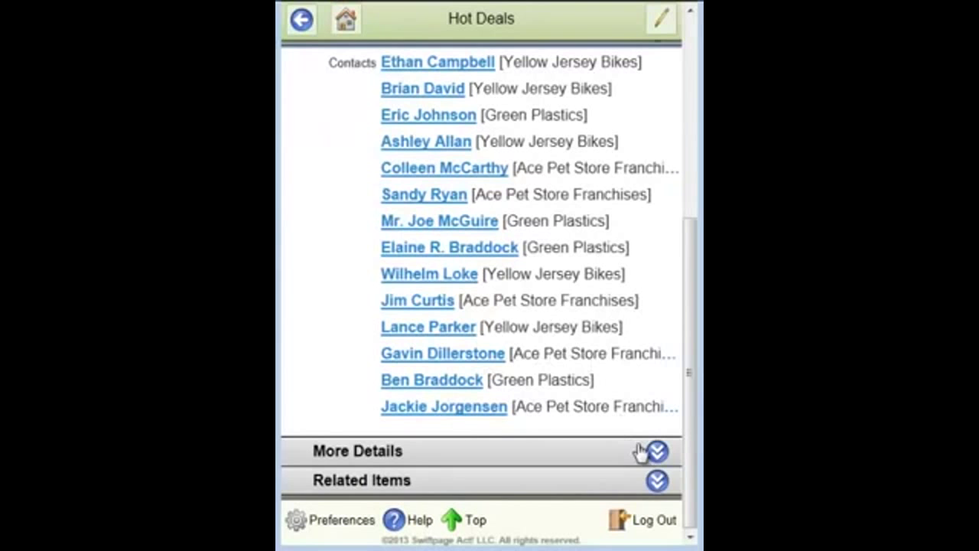
click(650, 451)
scroll(540, 352, down, 1)
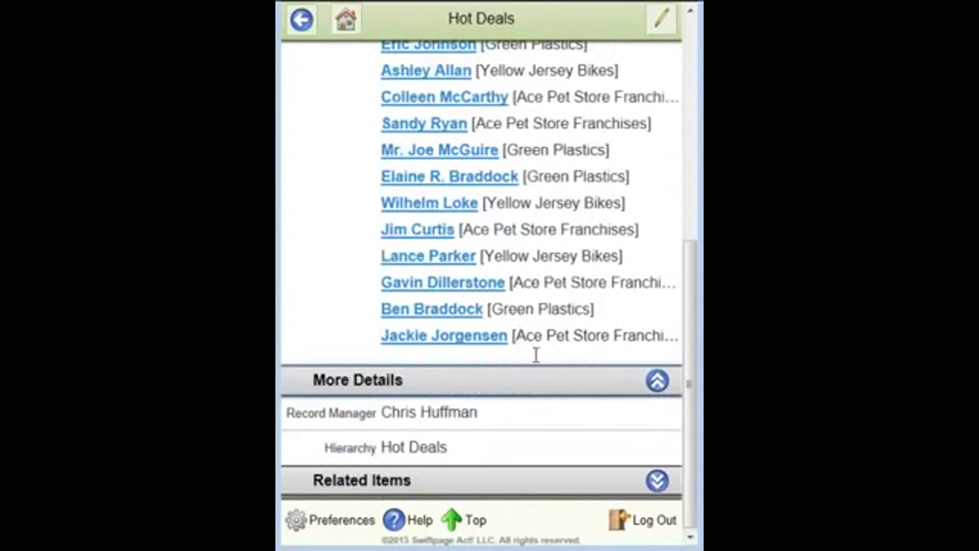
click(656, 480)
scroll(559, 391, down, 3)
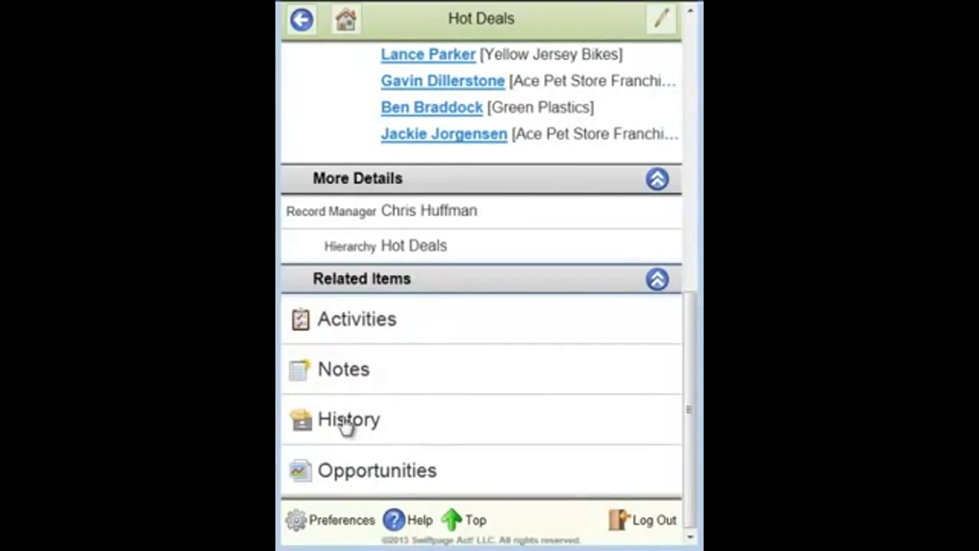
- View the notes attached to Hot Deals, then return to the group record
click(335, 381)
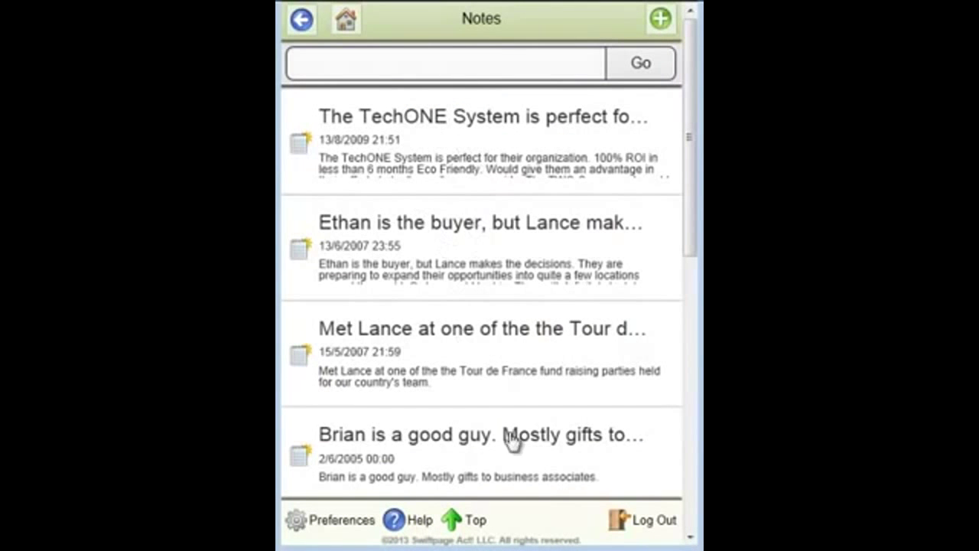
click(302, 21)
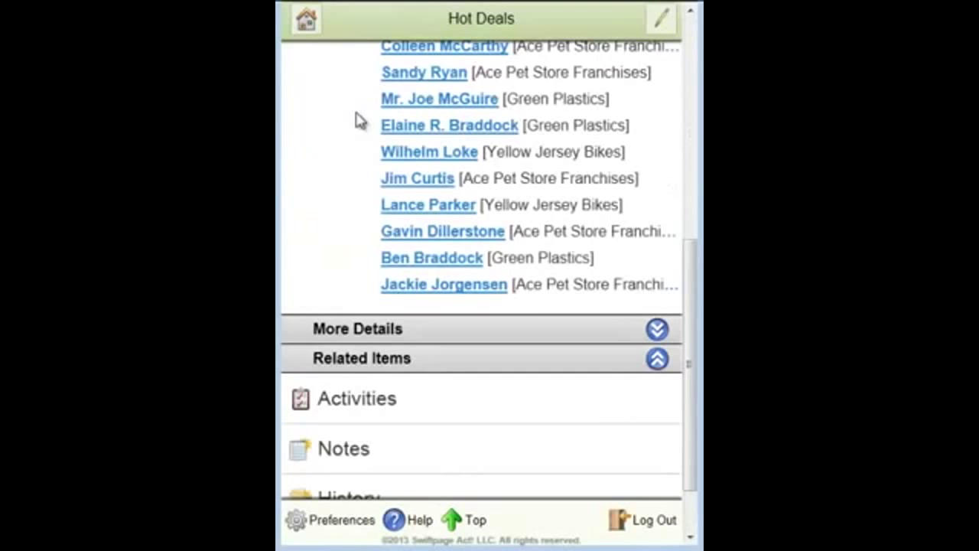
scroll(536, 324, up, 5)
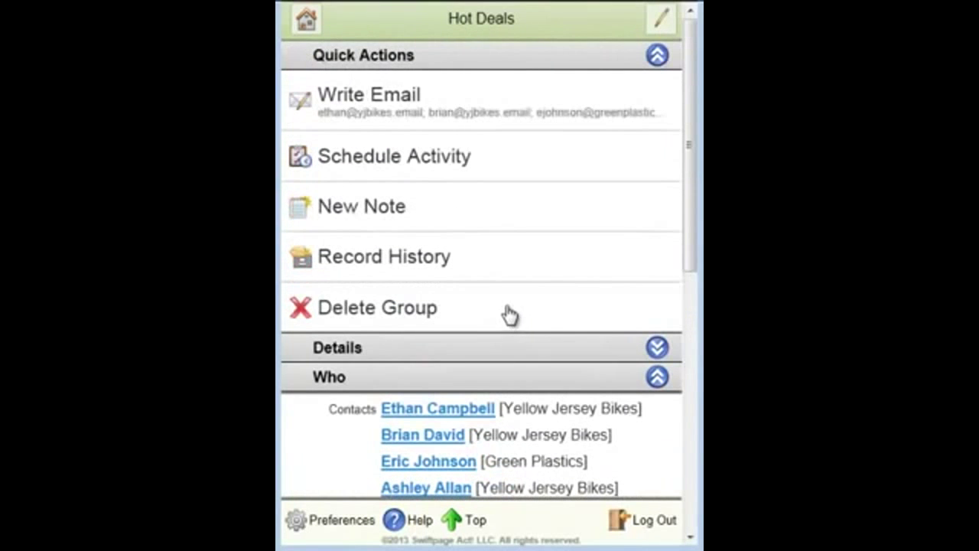
- Save an E-mail Sent history record, Type Other, for Hot Deals via Write Email
click(392, 110)
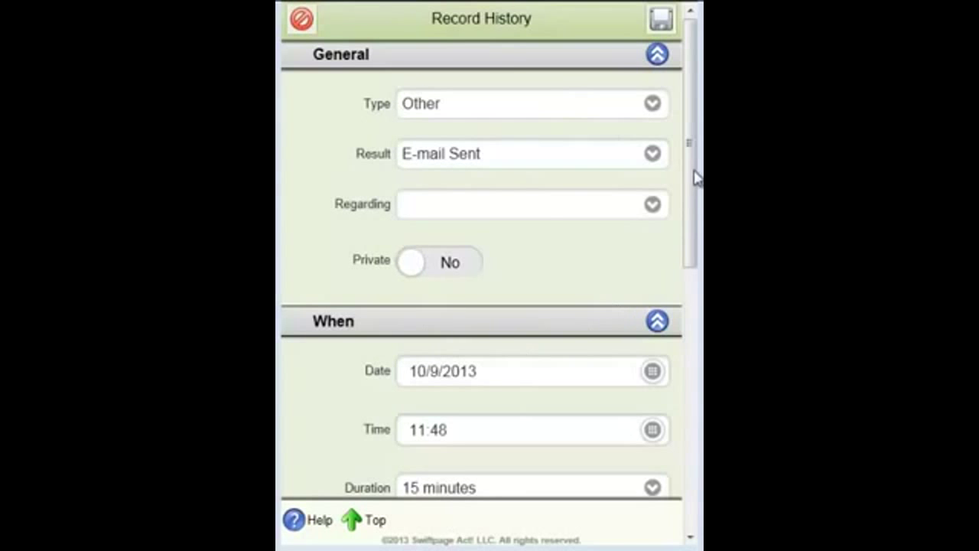
drag(693, 171, 686, 456)
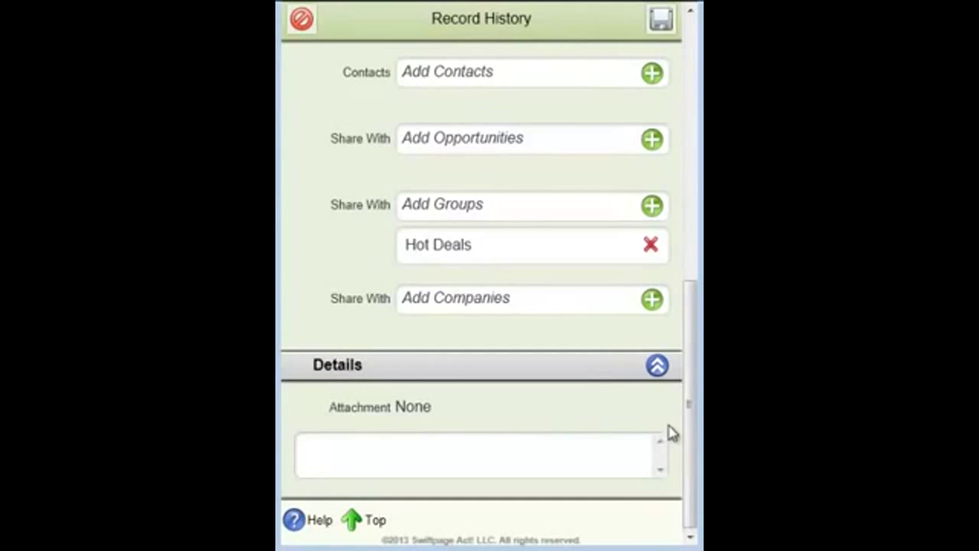
drag(691, 417, 691, 155)
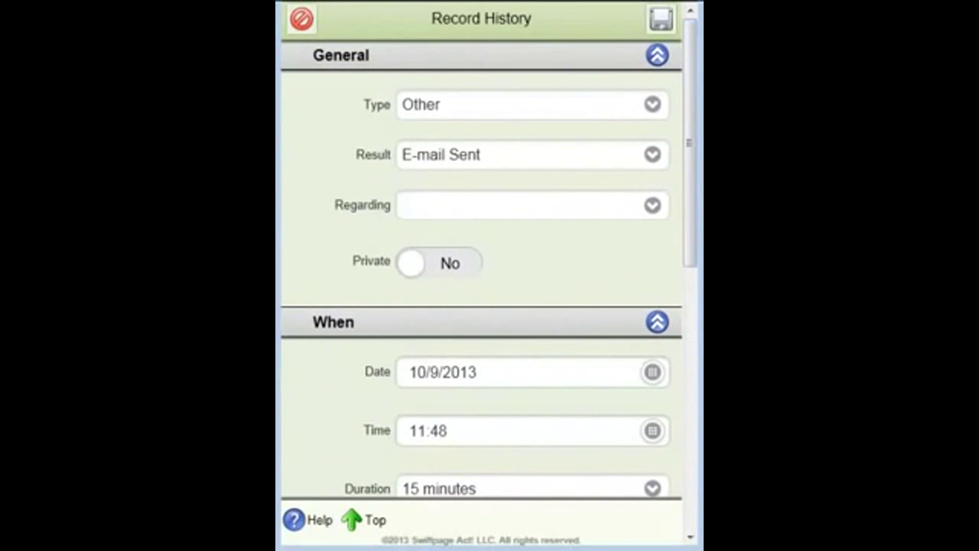
click(661, 19)
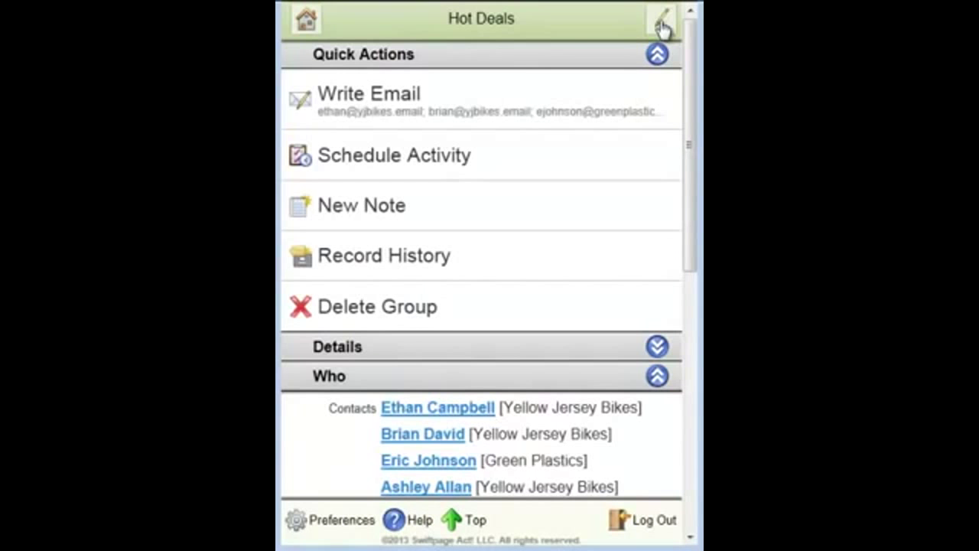
- Collapse the group's contacts, return Home and open the Companies list
click(660, 381)
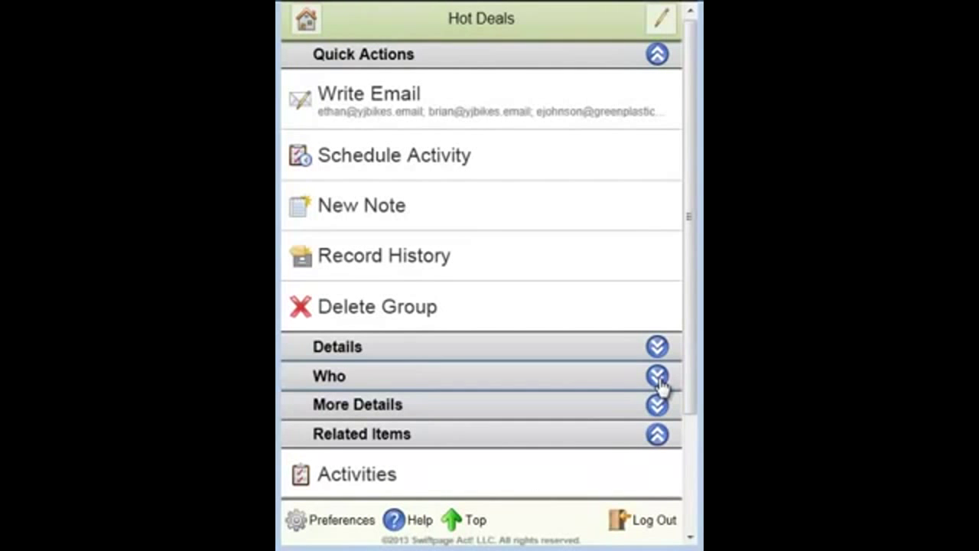
click(310, 26)
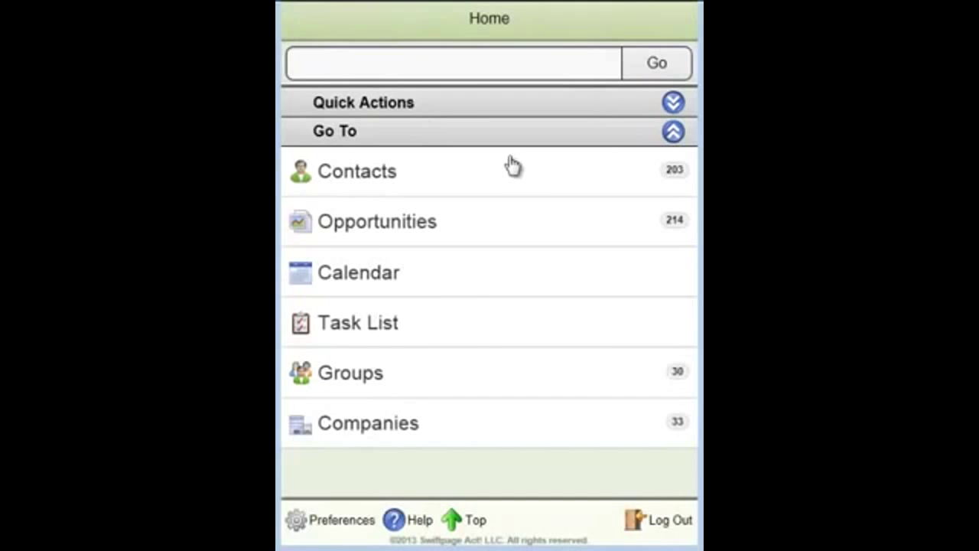
click(373, 427)
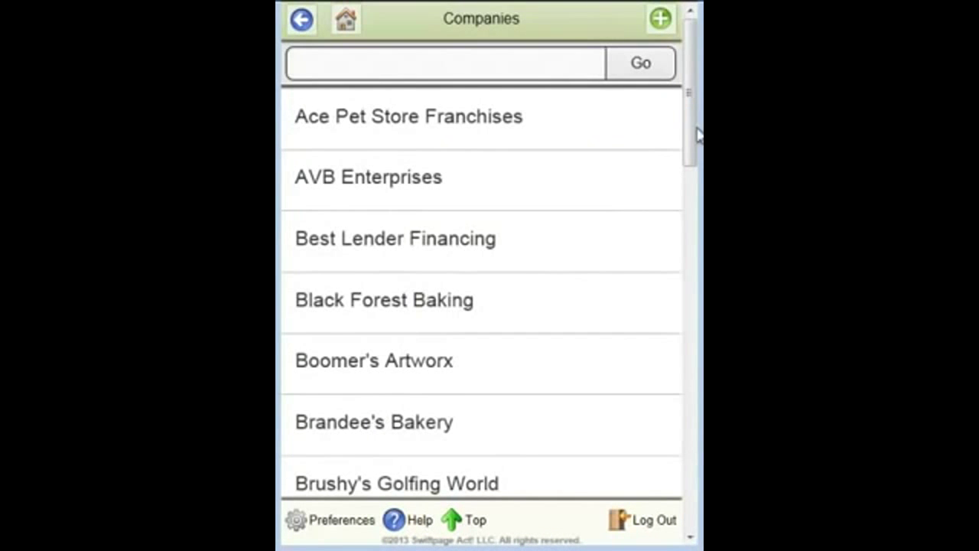
drag(693, 131, 677, 246)
- Open the CH Holding company record and review its contacts
click(376, 234)
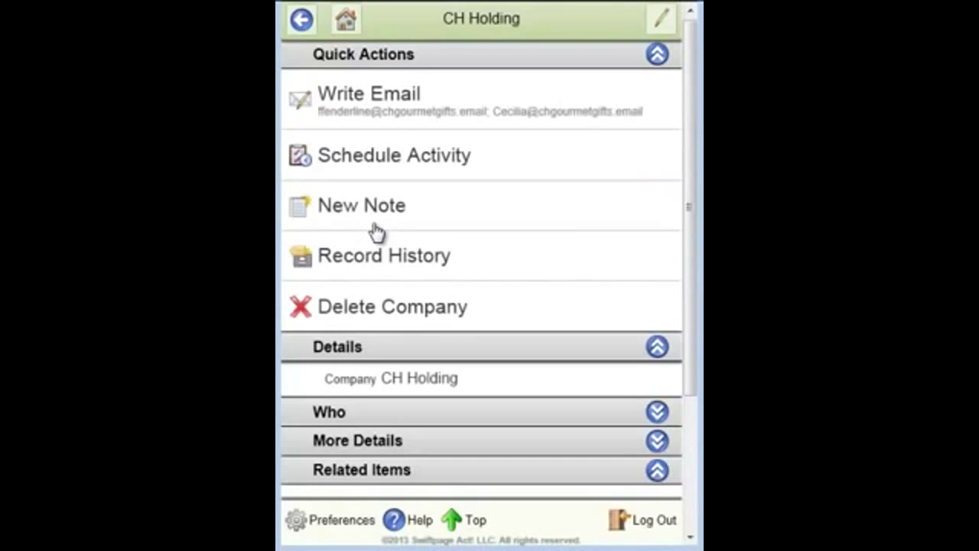
drag(691, 151, 696, 345)
click(658, 274)
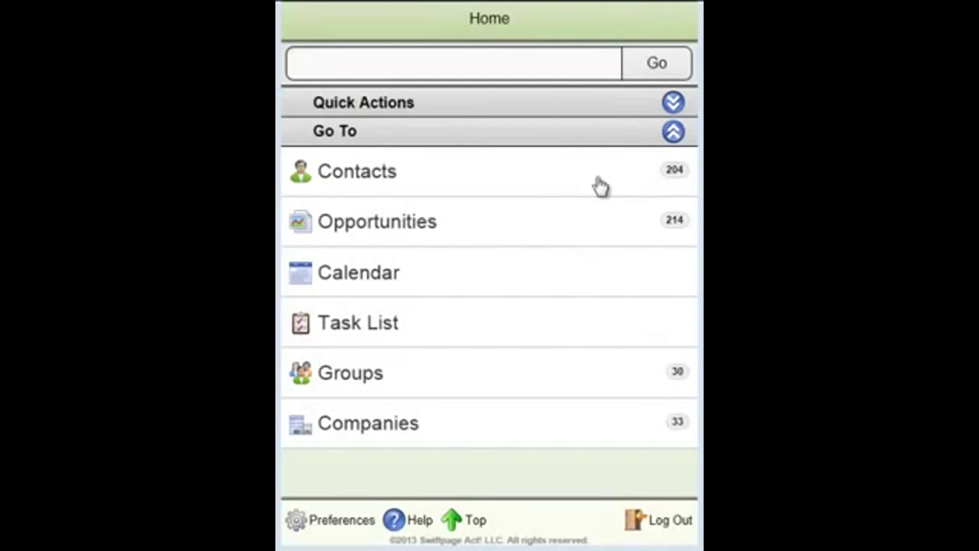
click(673, 102)
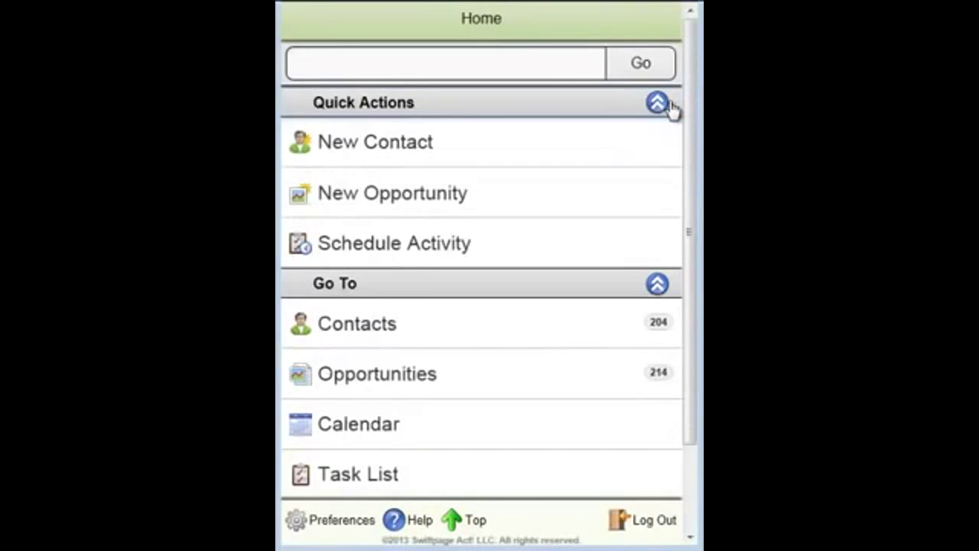
click(382, 149)
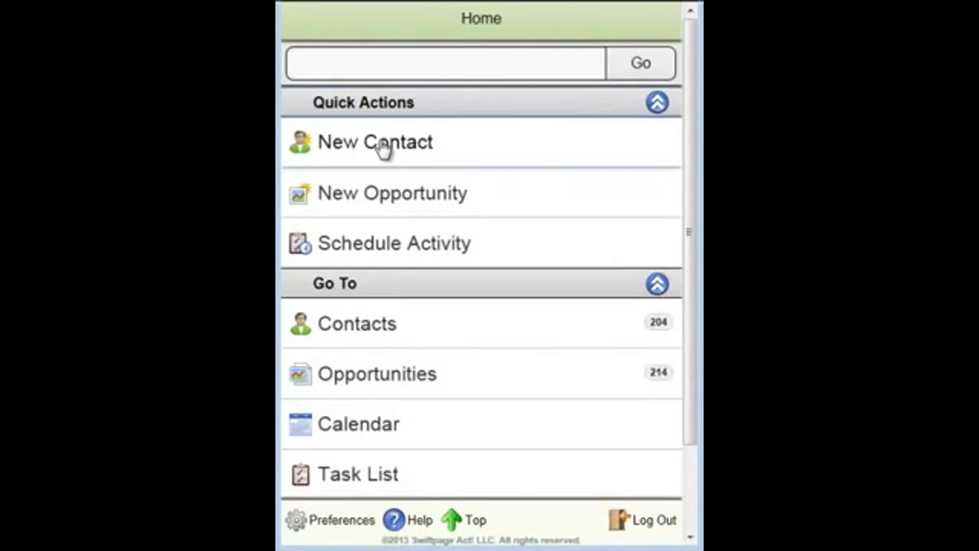
- Enter the contact's name, company CH Holding, office and mobile phone numbers, then save
click(436, 66)
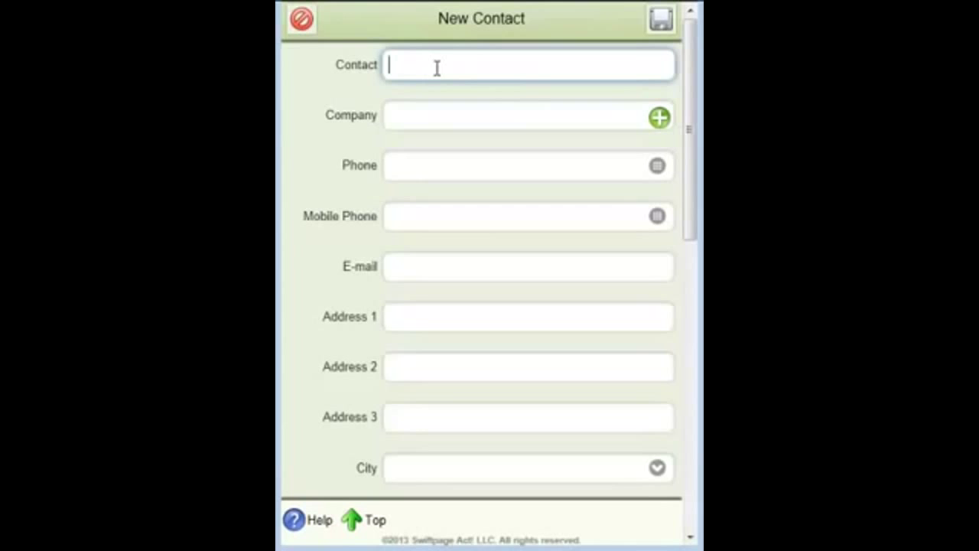
text(Sam Spade)
click(504, 115)
text(CH Holdinfg)
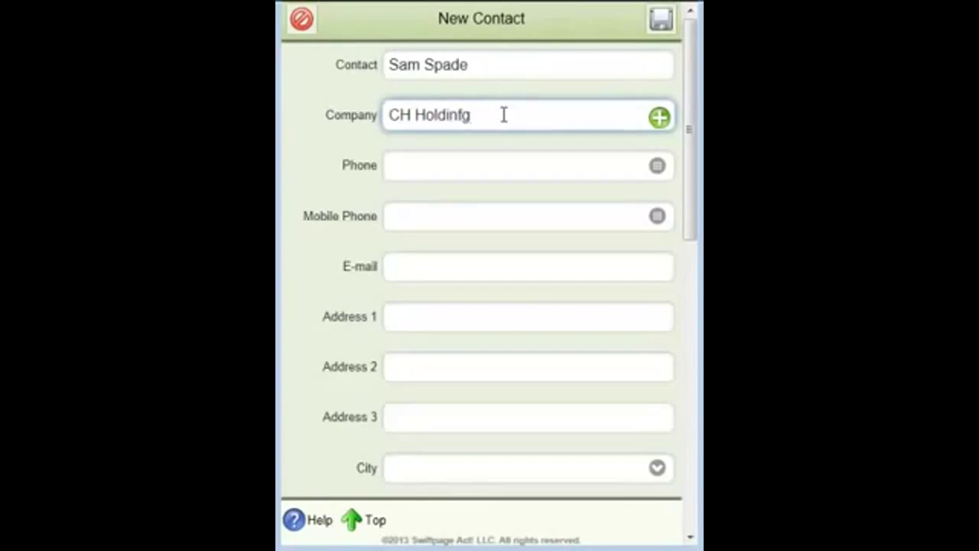
key(BackSpace)
key(BackSpace)
key(BackSpace)
text(ng)
click(516, 160)
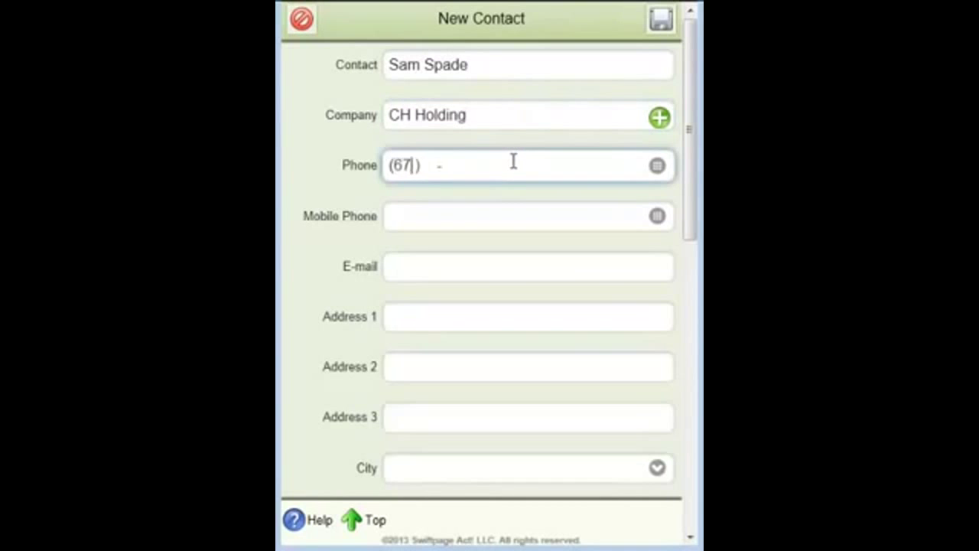
click(498, 216)
text(76567657)
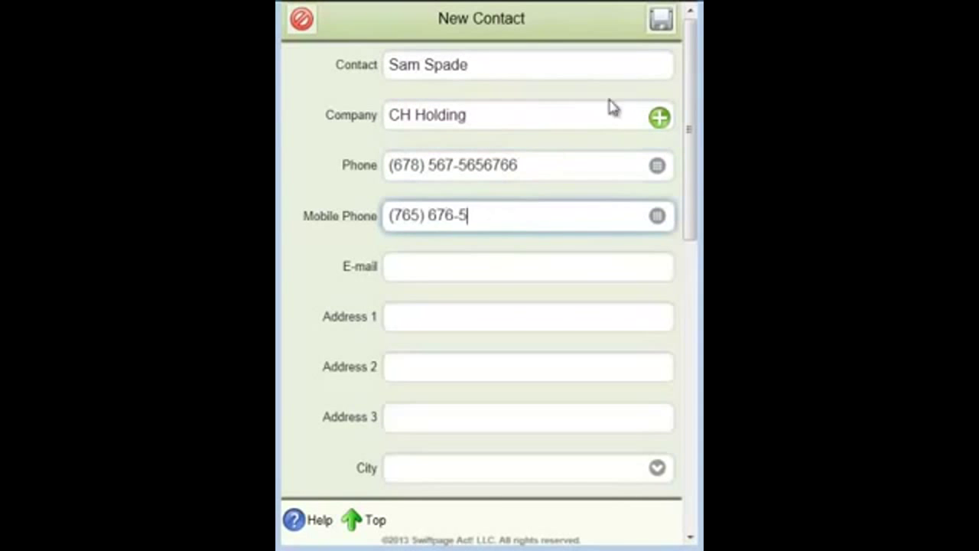
click(661, 19)
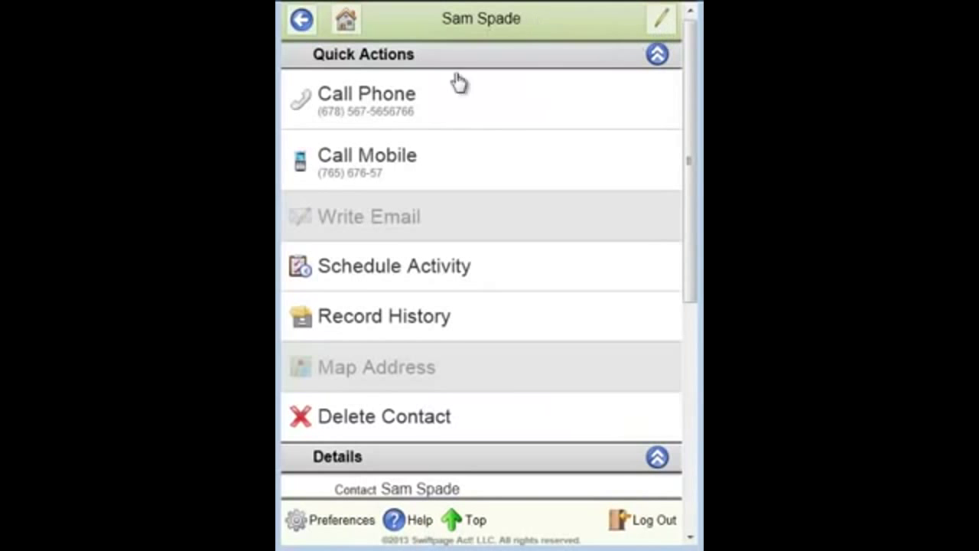
- Open CH Holding from the new contact, confirm it in the Who list, then go Home
drag(691, 78, 691, 192)
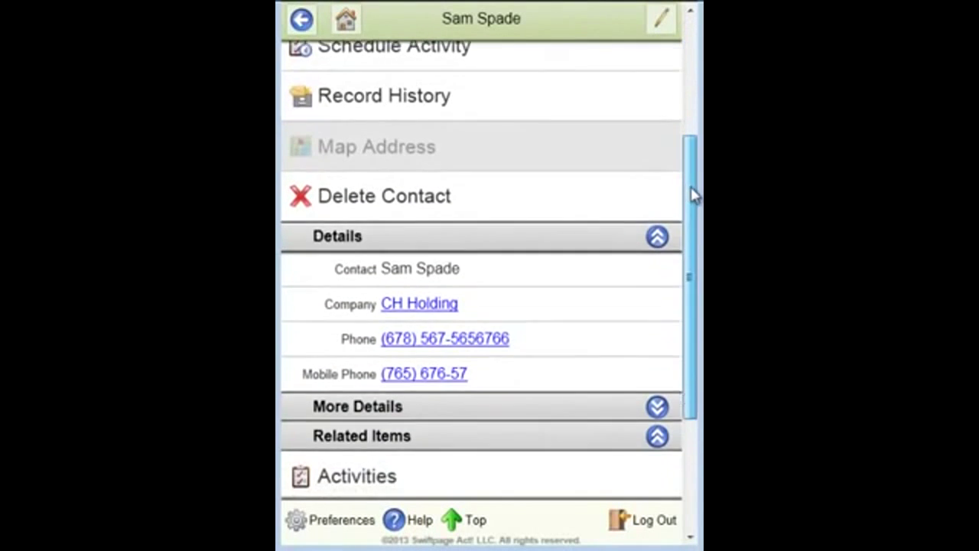
click(420, 302)
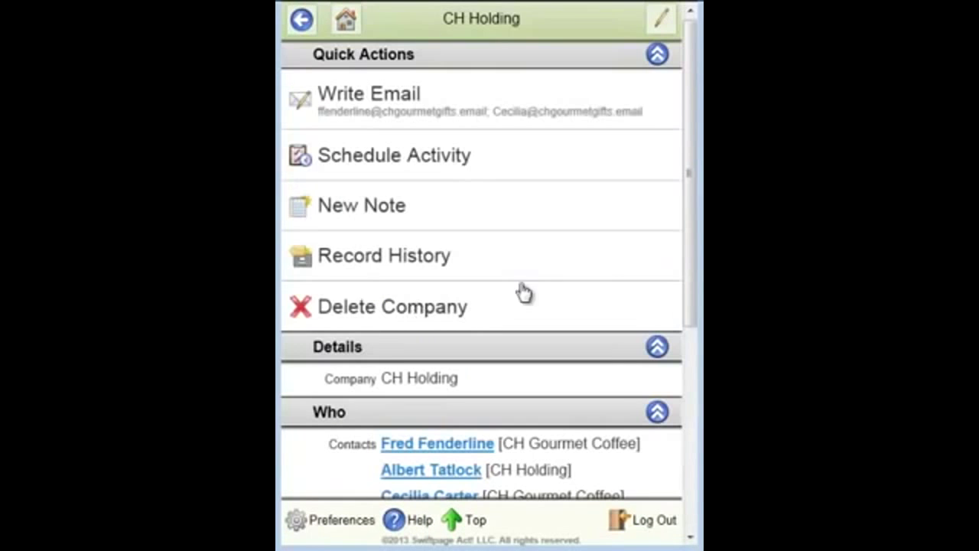
drag(695, 195, 686, 299)
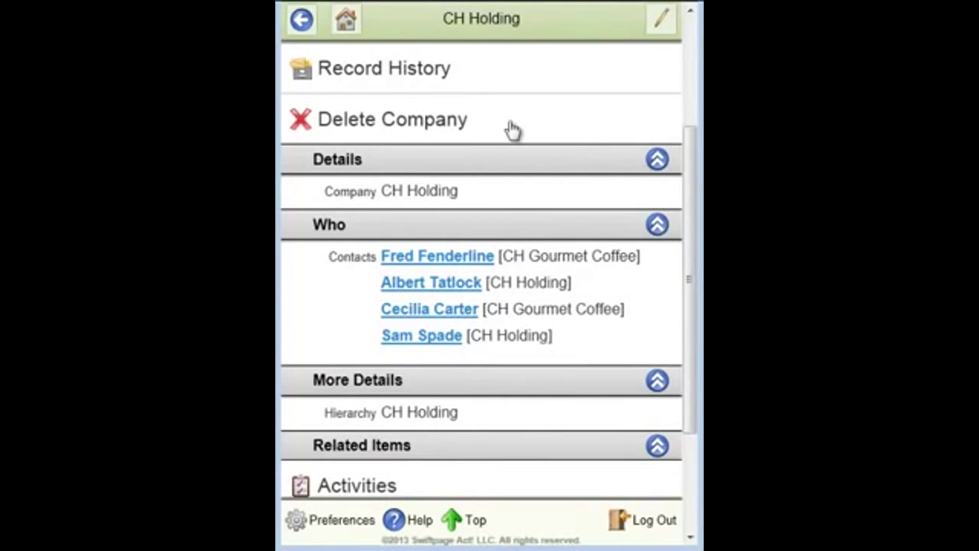
click(346, 22)
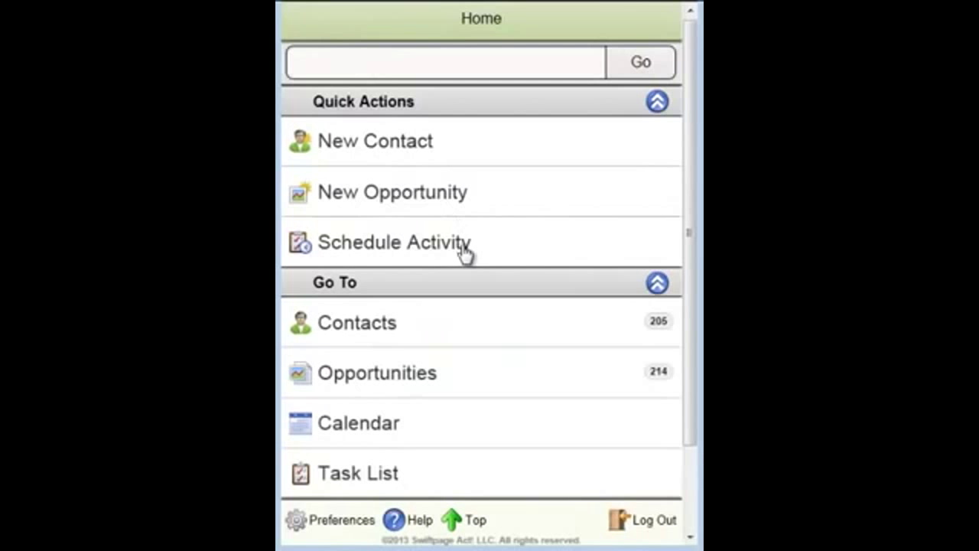
- Create a new group named 'Wills Test Group' and expand its Who membership section
click(657, 101)
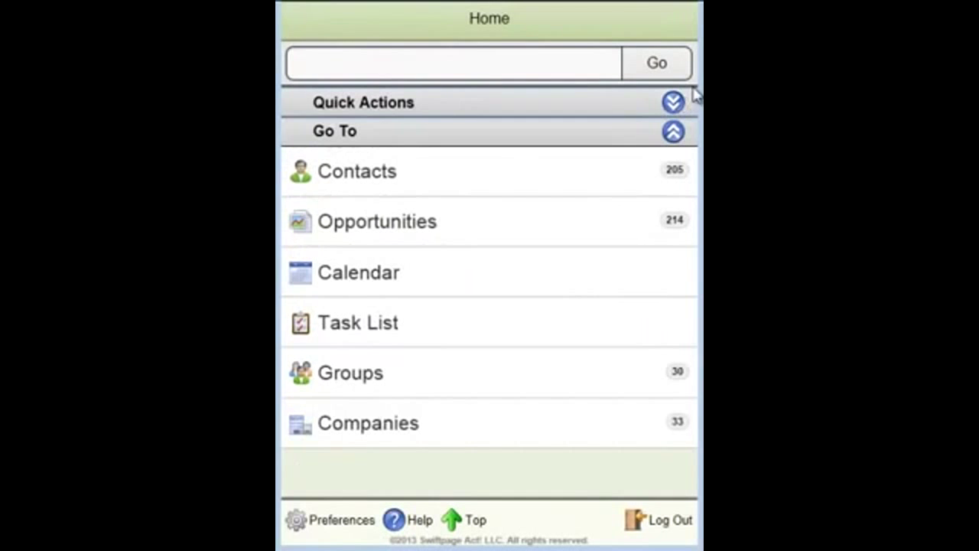
click(350, 373)
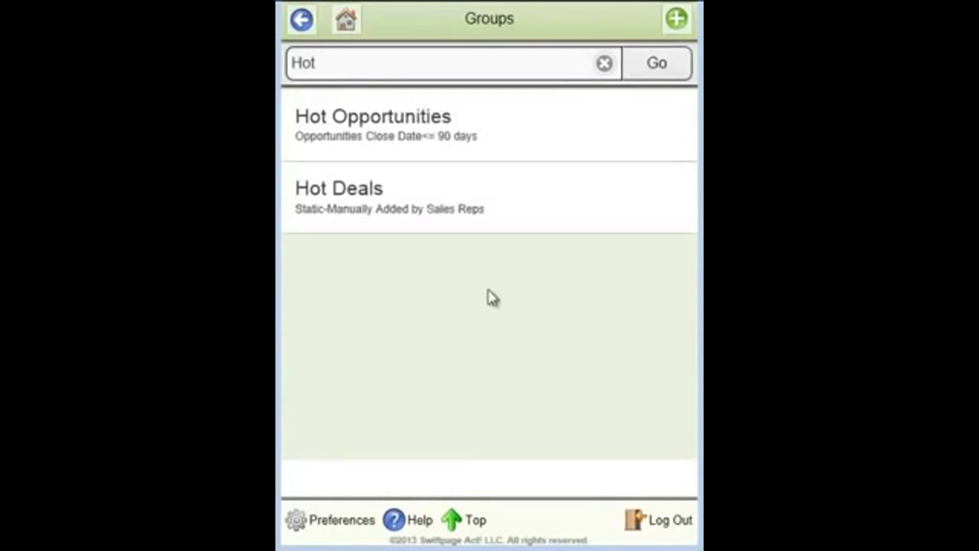
click(677, 23)
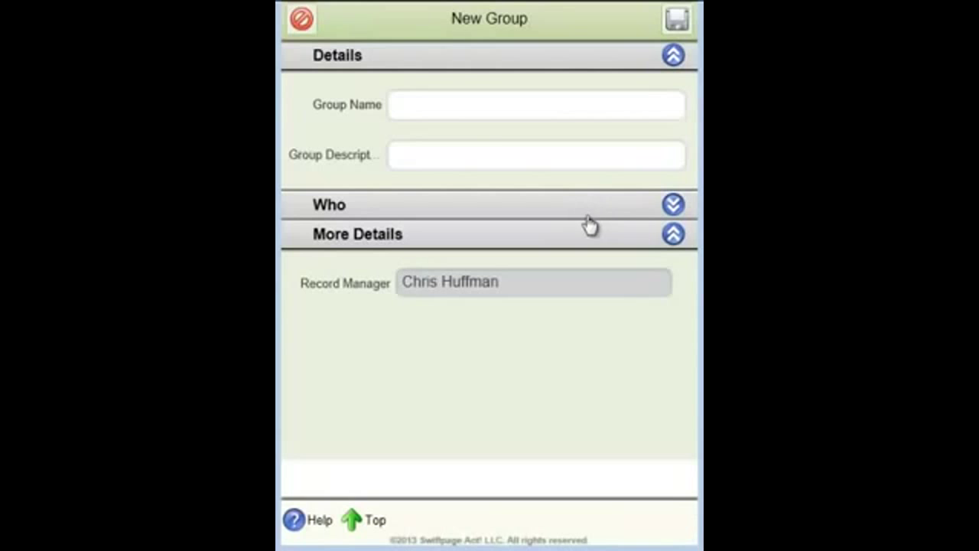
click(478, 103)
text(W)
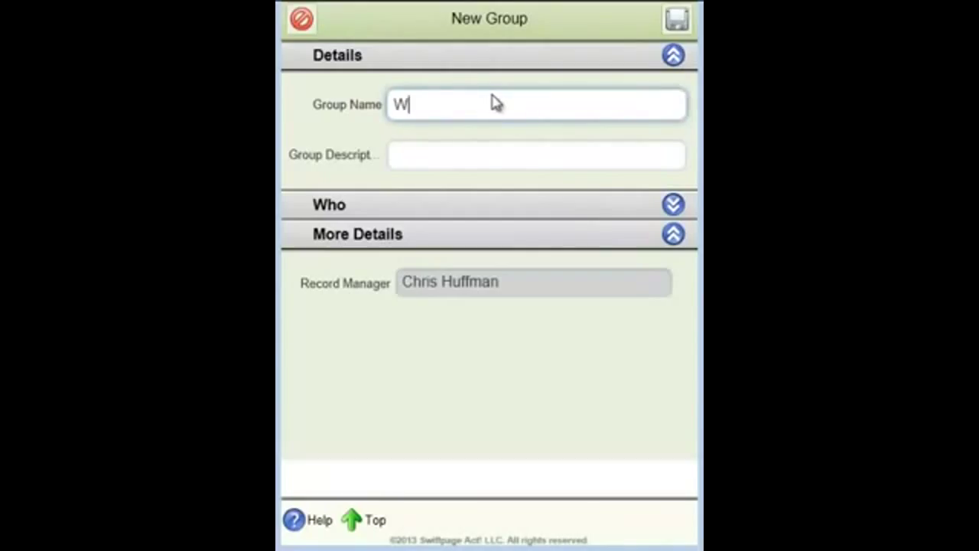
text(ills Test Gr)
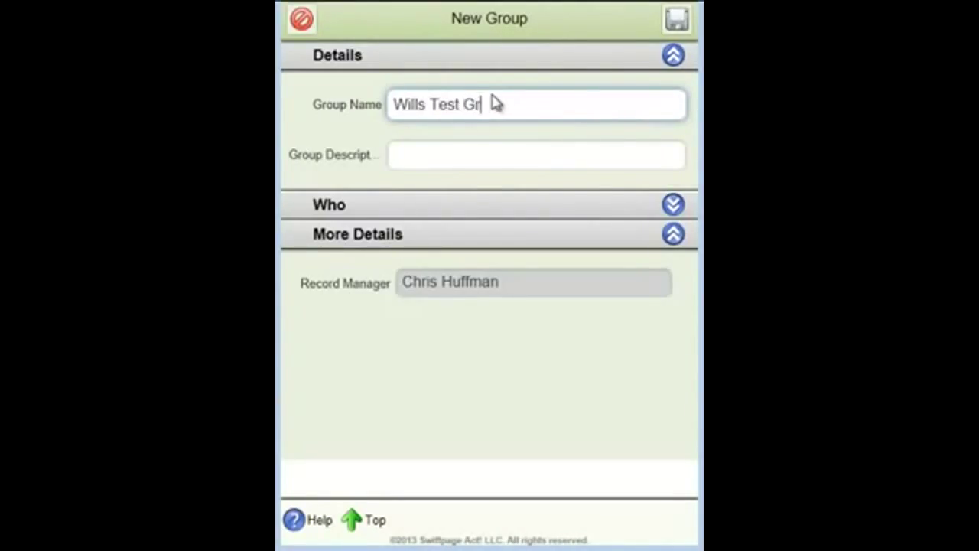
text(oup)
click(675, 205)
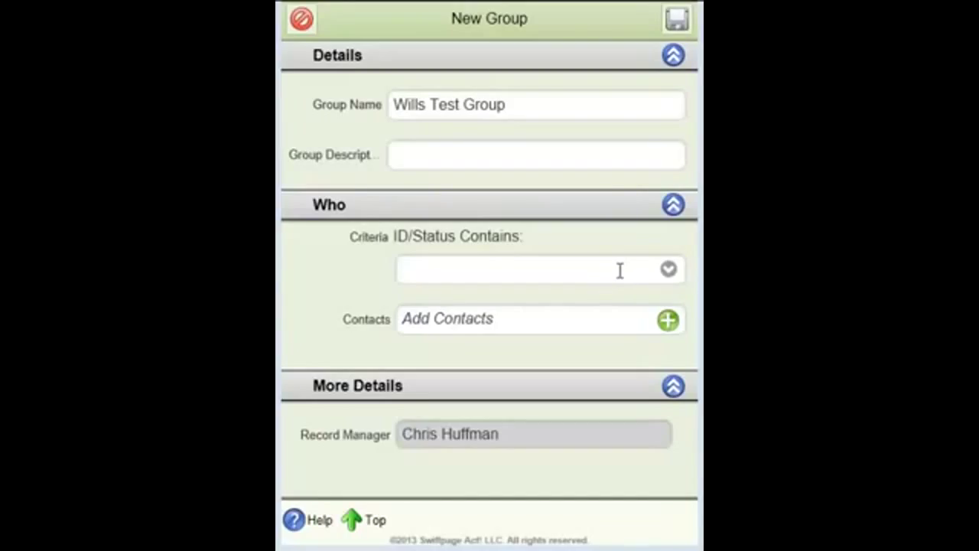
- Open the Select Contacts picker, check its sources, then cancel back to the group form
click(669, 322)
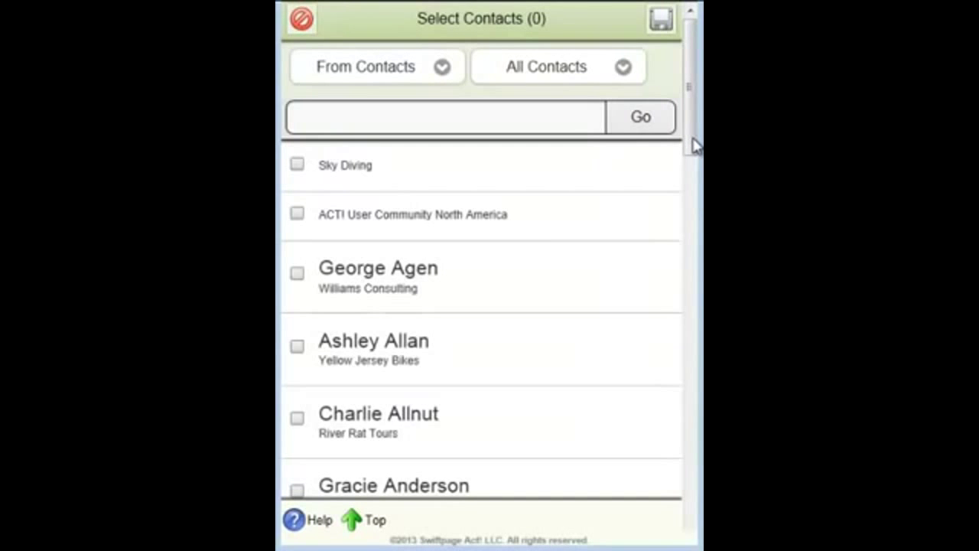
click(443, 69)
click(444, 68)
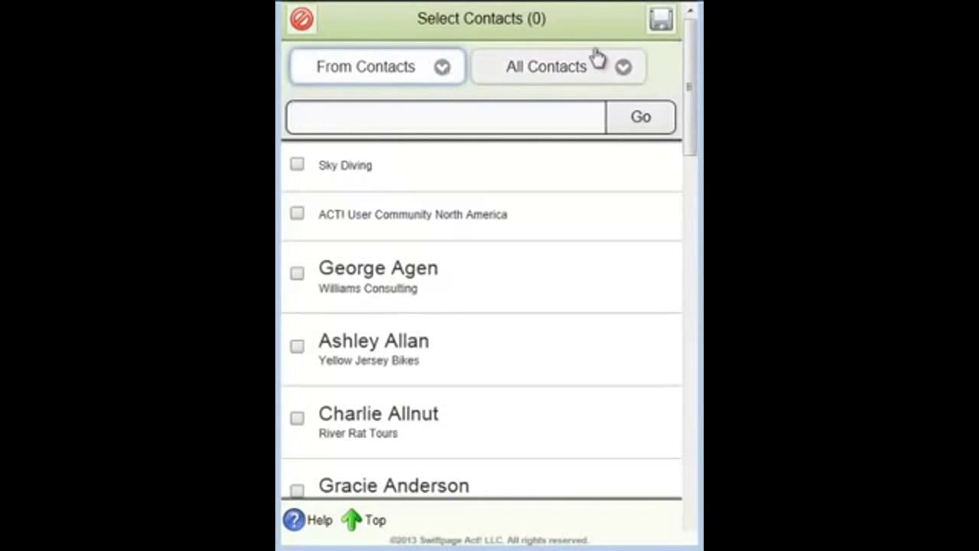
click(300, 19)
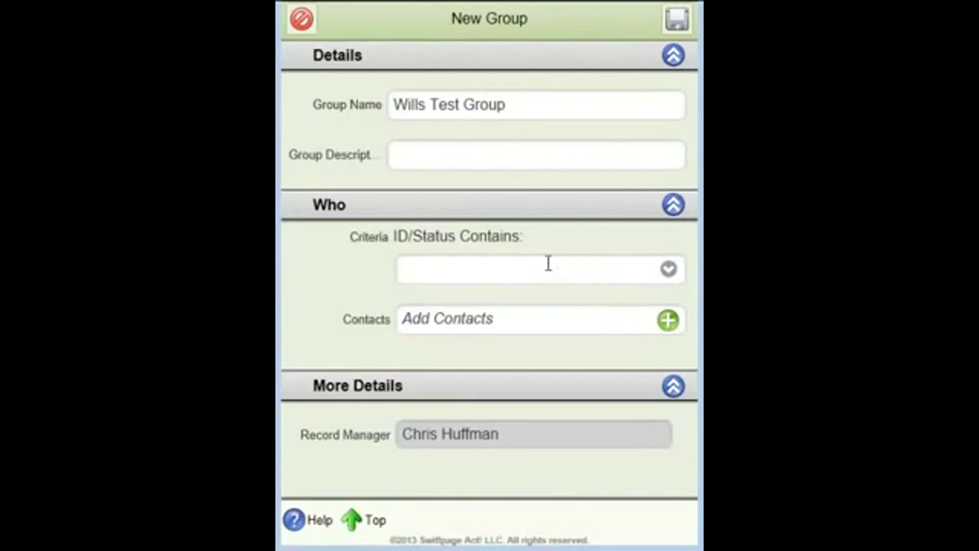
- Set the ID/Status Contains criterion to 'consultant' and save Wills Test Group
click(572, 267)
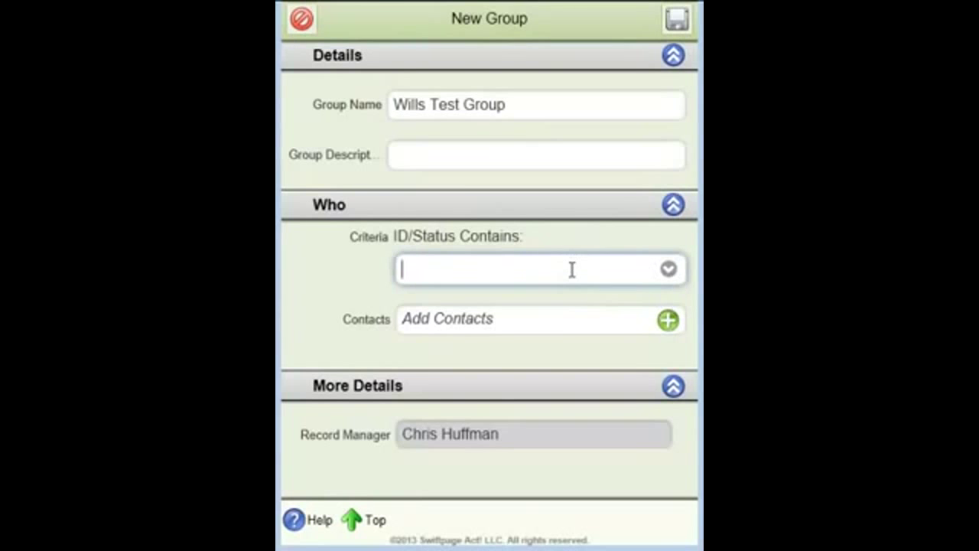
text(consultat)
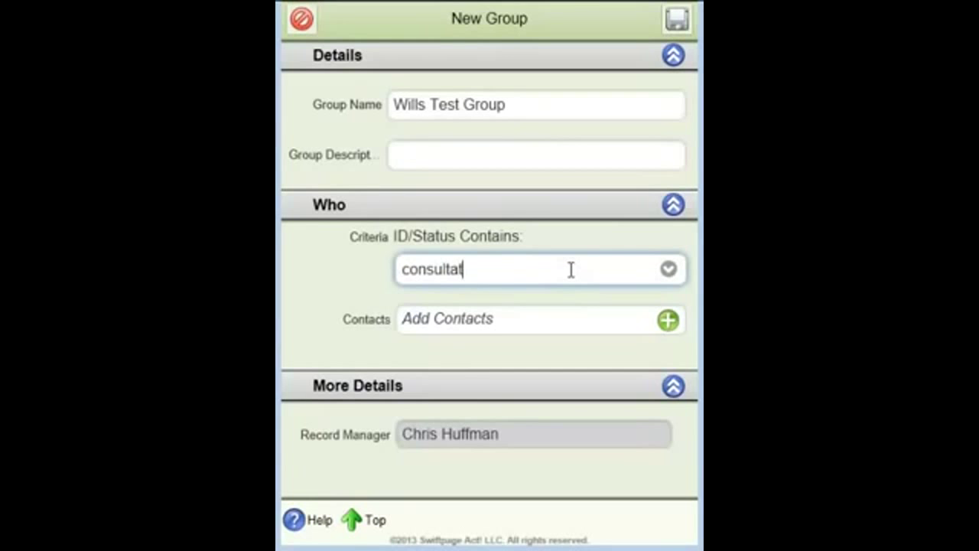
key(BackSpace)
text(nt)
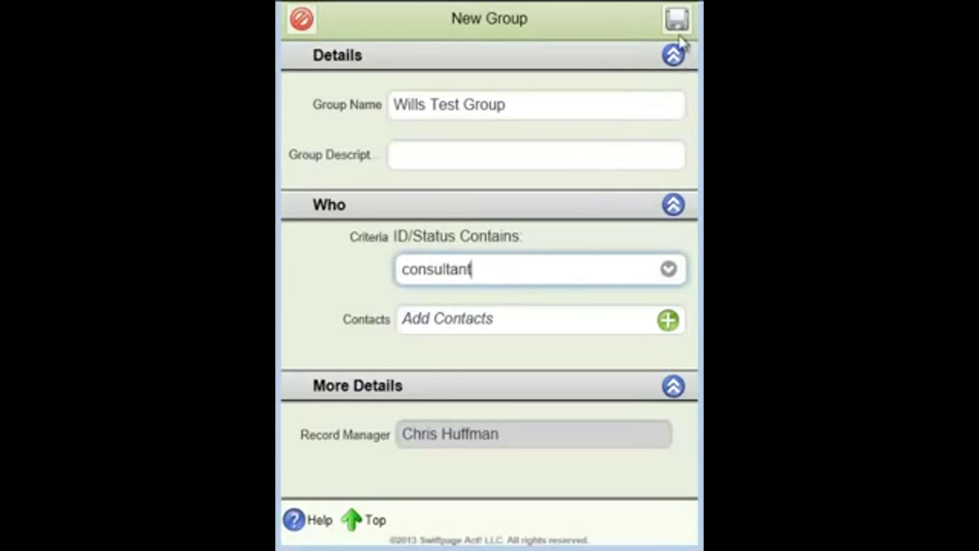
click(677, 21)
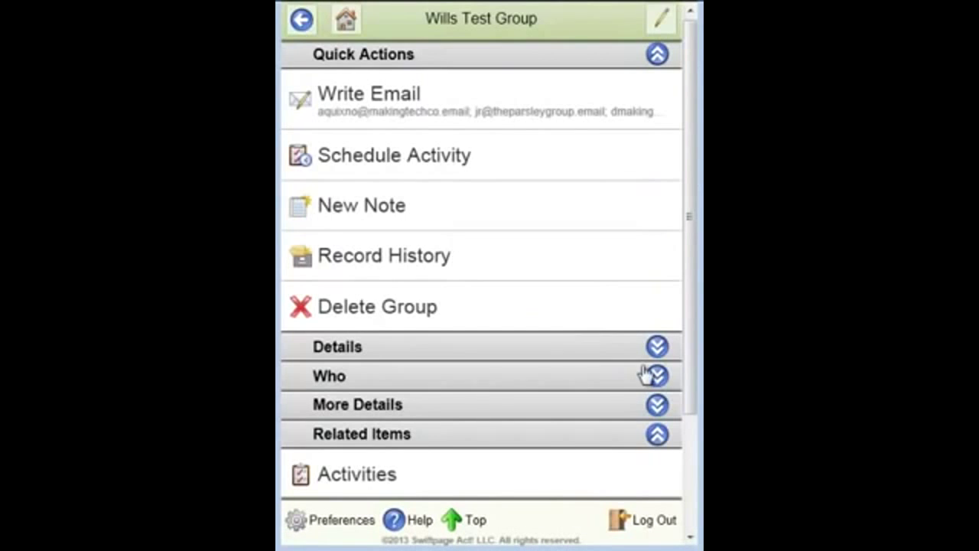
- Expand Who to list members from Making Technology Co and Parsley Group
click(656, 376)
drag(693, 277, 688, 465)
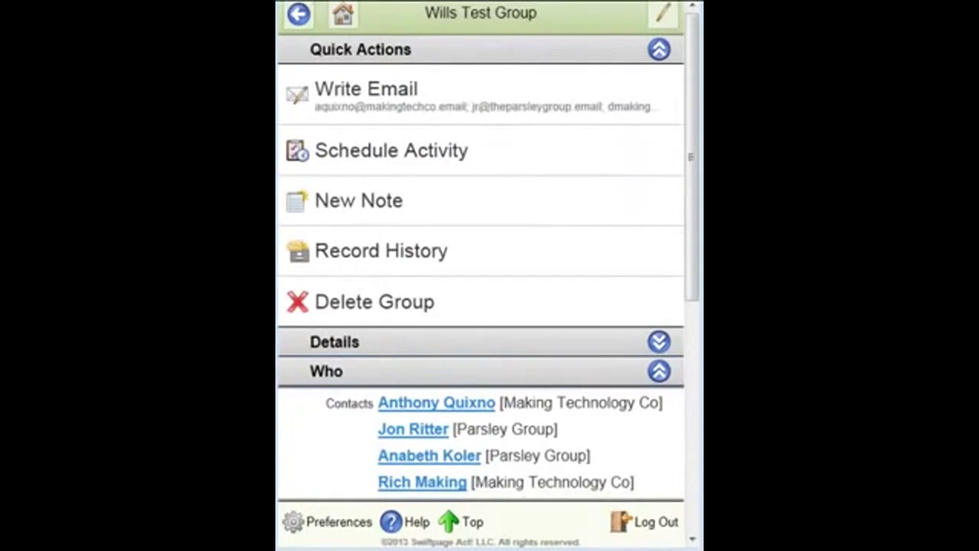